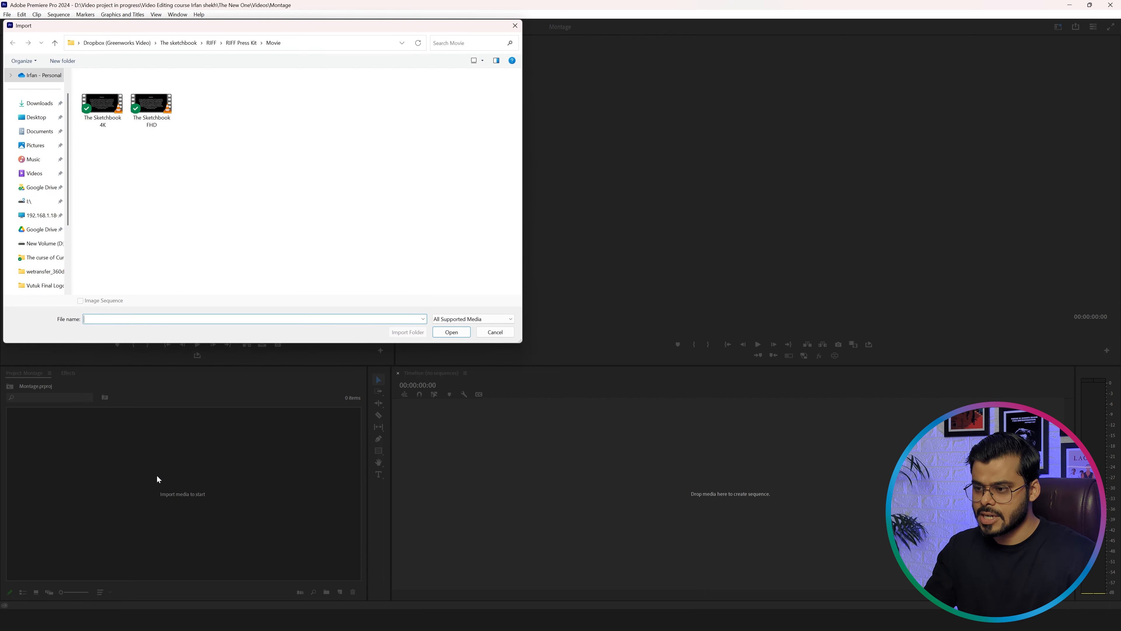
Browse the import dialog to the "Video project in progress" folder on drive D
left_click(44, 272)
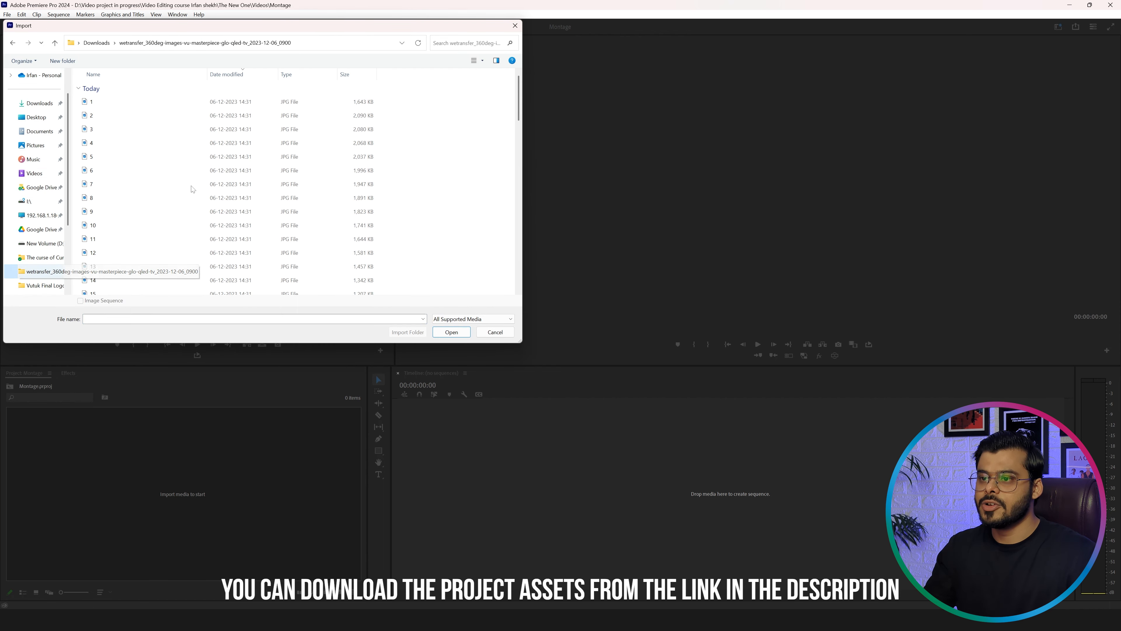
scroll(50, 272, "down", 3)
left_click(34, 229)
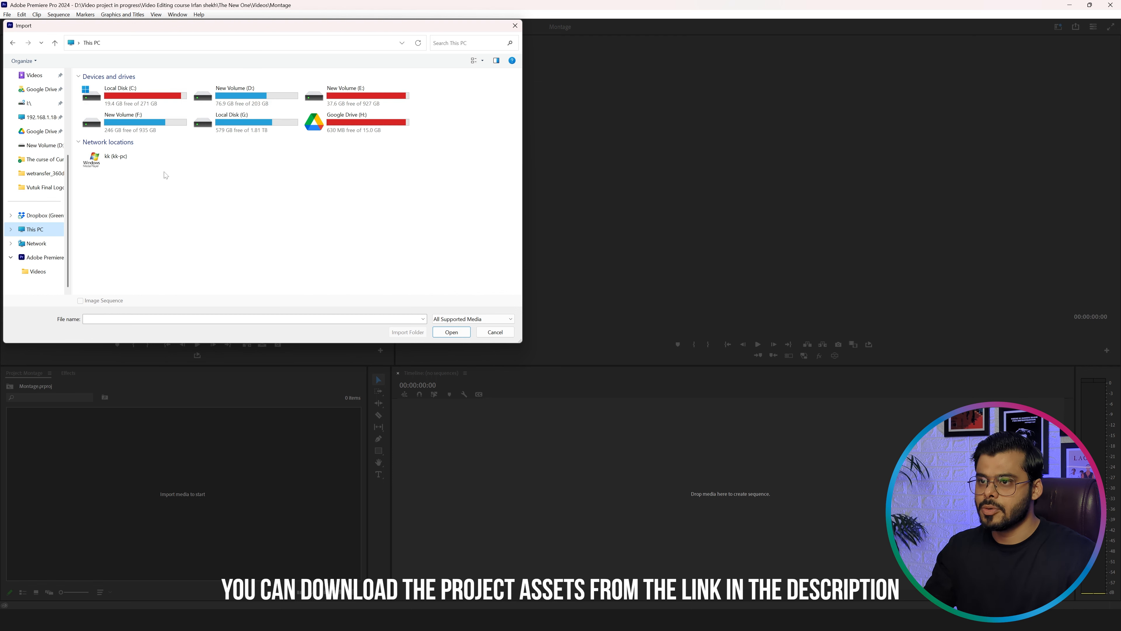
double_click(279, 98)
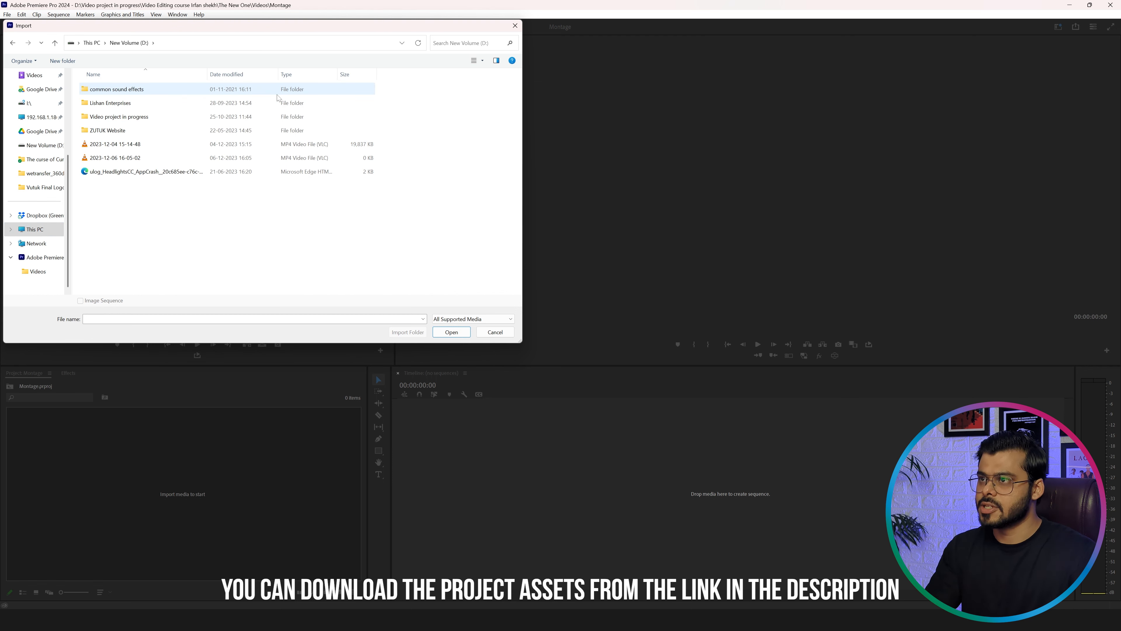
double_click(279, 116)
Open the Videos folder under "The New One" inside the video editing course folder
key("Down")
key("Down")
key("Down")
key("Down")
key("Down")
key("Down")
key("Down")
key("Down")
key("Down")
key("Down")
key("Down")
key("Down")
key("Down")
key("Down")
key("Down")
key("Down")
key("Down")
key("Down")
key("Down")
key("Down")
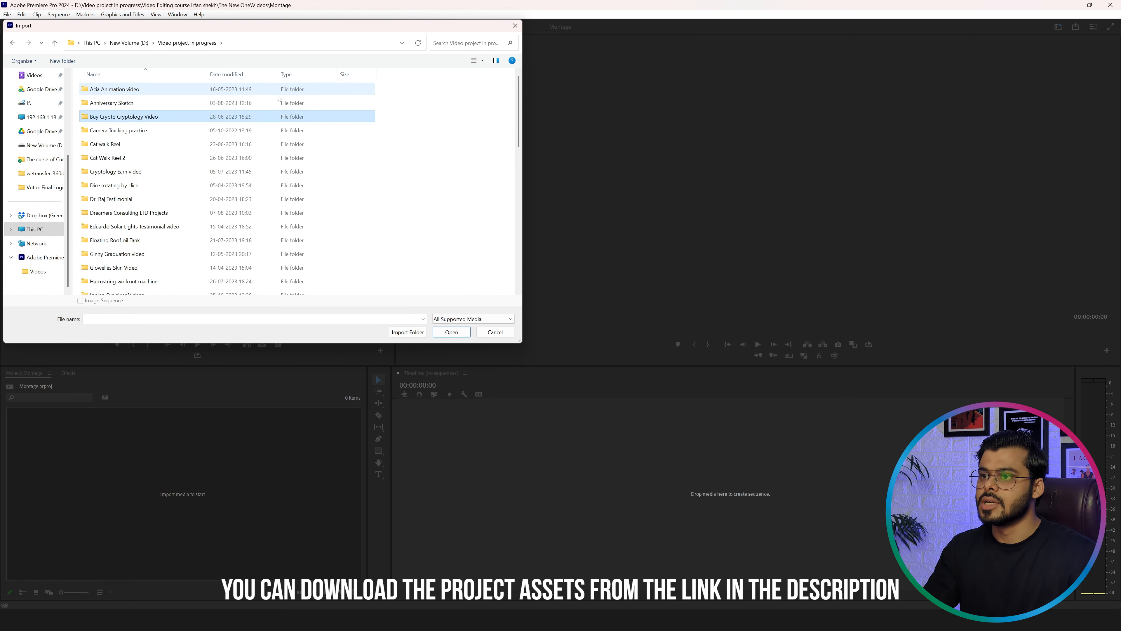
key("Down")
key("Down")
key("Down")
key("Down")
key("Down")
key("Down")
key("Down")
key("Down")
key("Down")
key("Down")
key("Down")
key("Down")
key("Down")
key("Down")
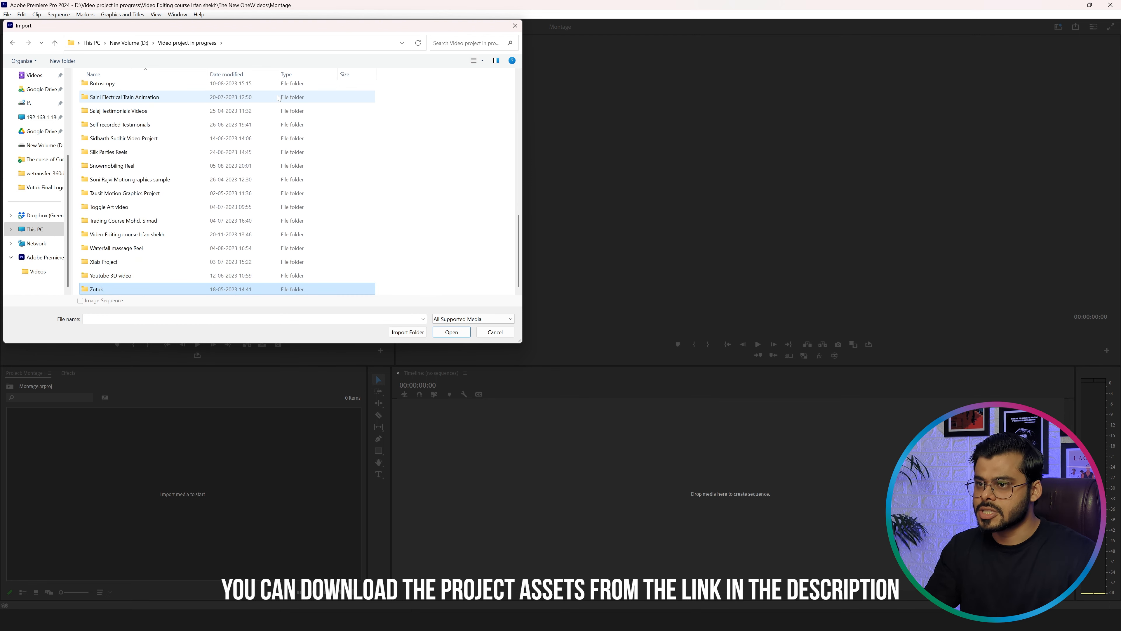
key("Up")
key("Up")
key("Up")
key("Up")
key("Return")
key("Down")
key("Return")
key("Down")
key("Down")
key("Return")
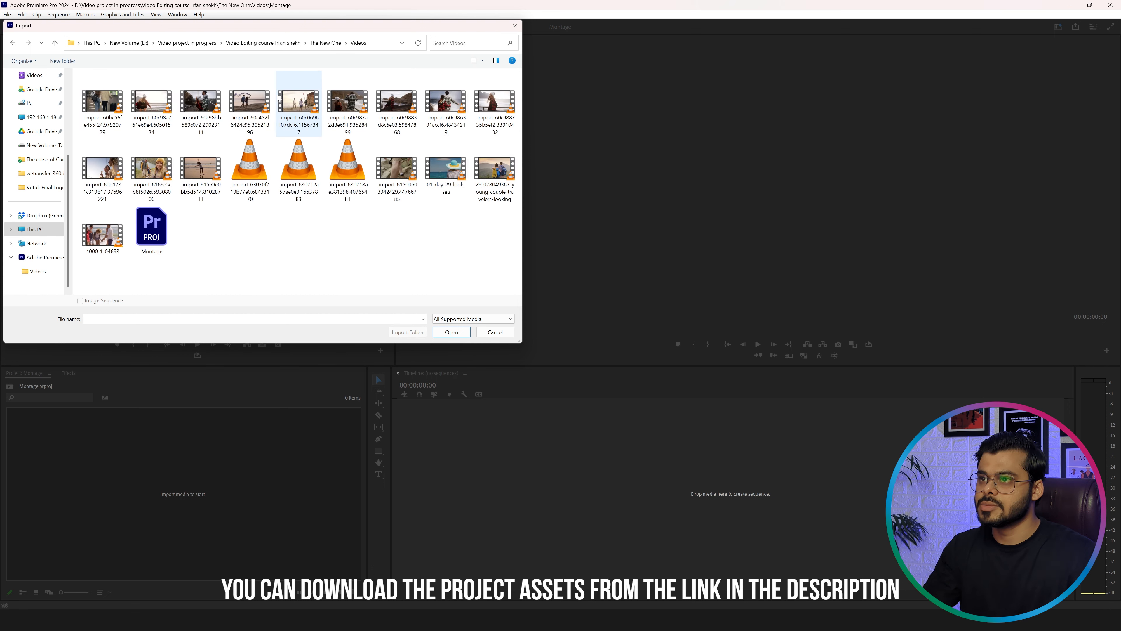
Import all the video clips from the Videos folder, leaving out the Montage project file
left_click(102, 106)
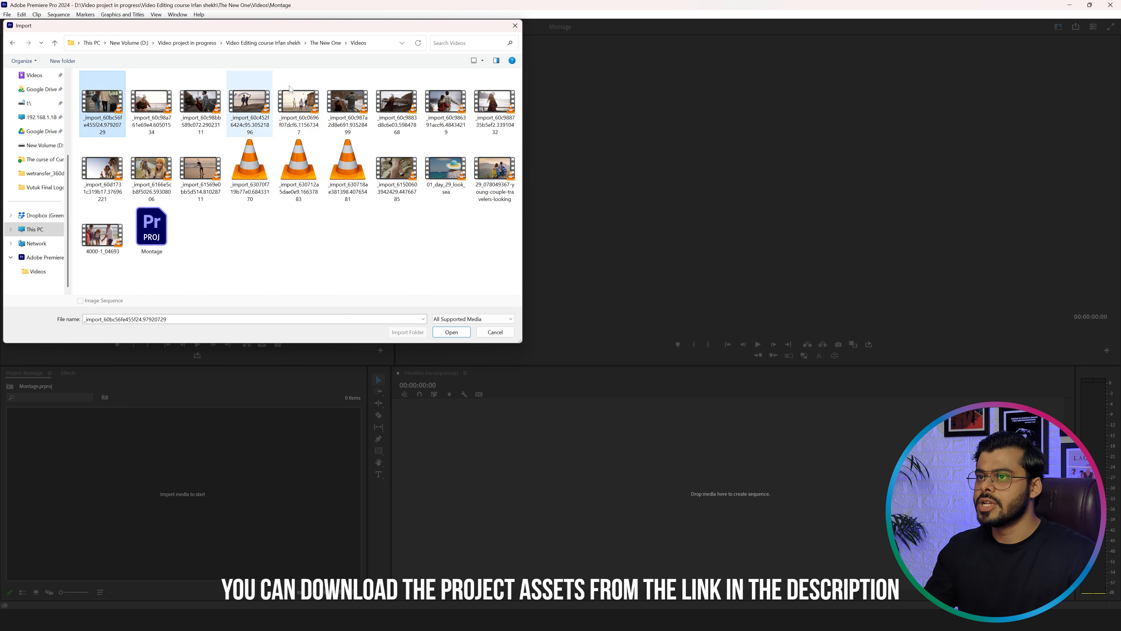
left_click(96, 220, "shift")
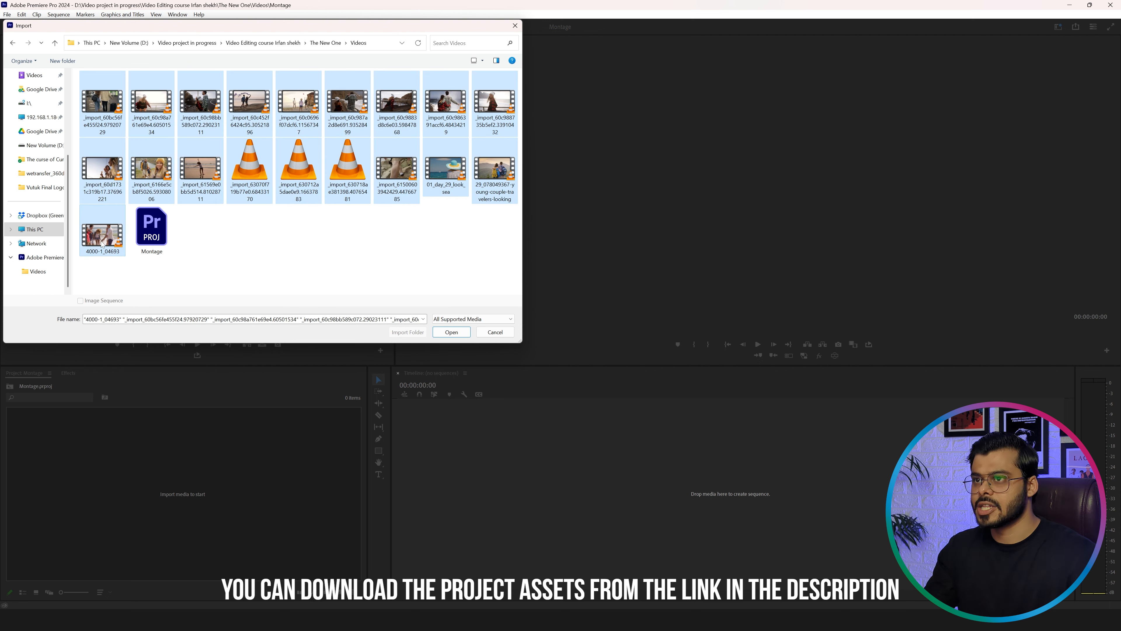
left_click(457, 333)
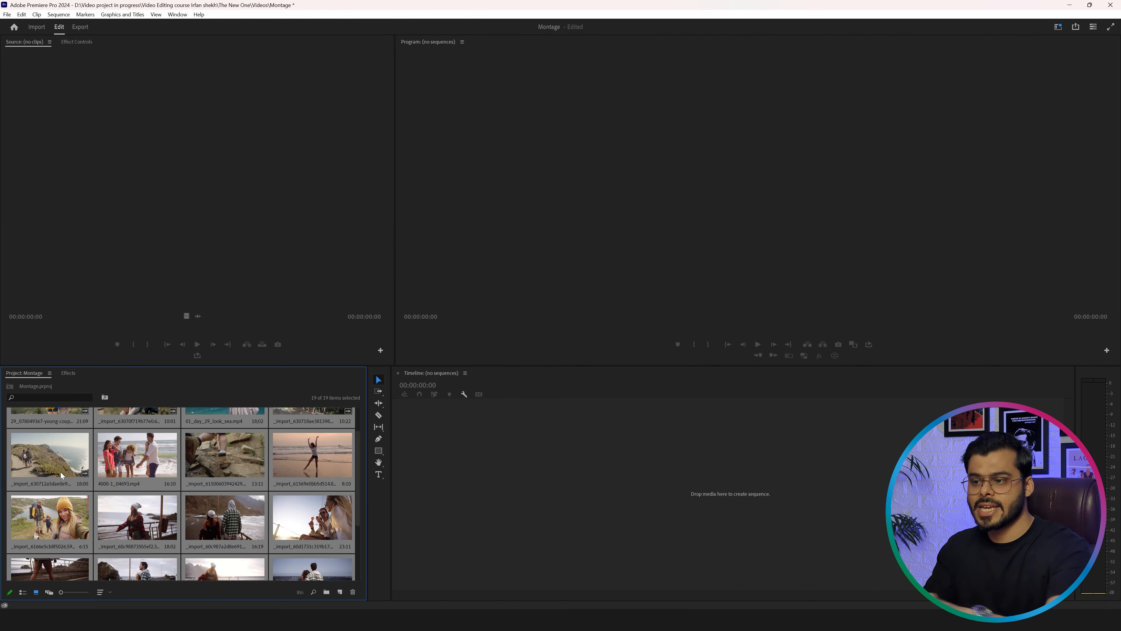
scroll(146, 509, "down", 3)
scroll(145, 509, "up", 3)
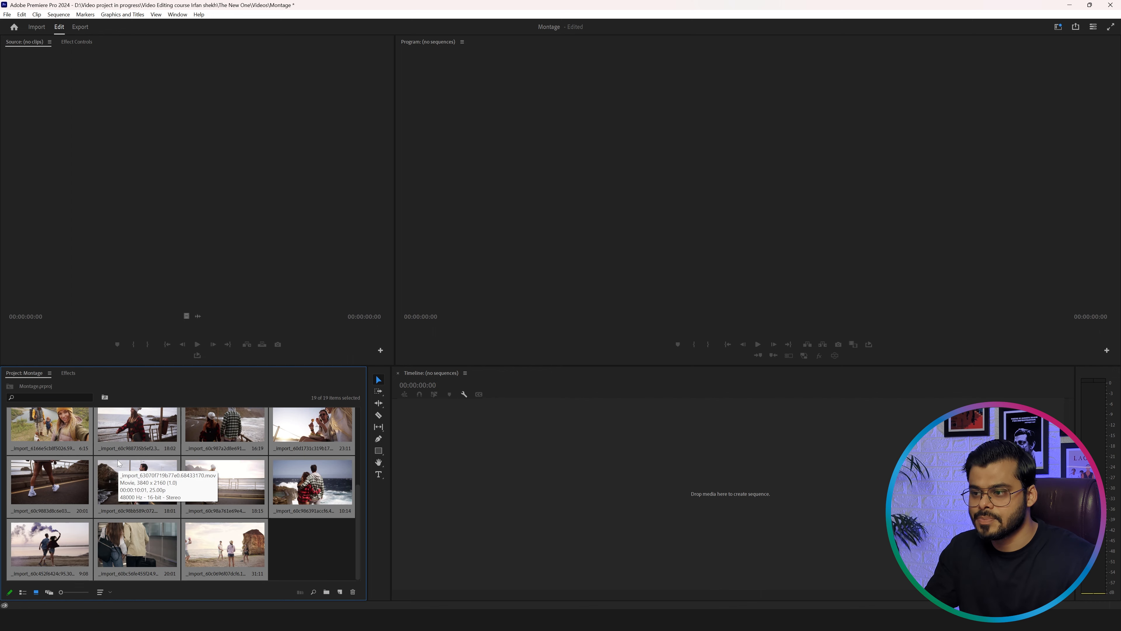
scroll(155, 501, "up", 2)
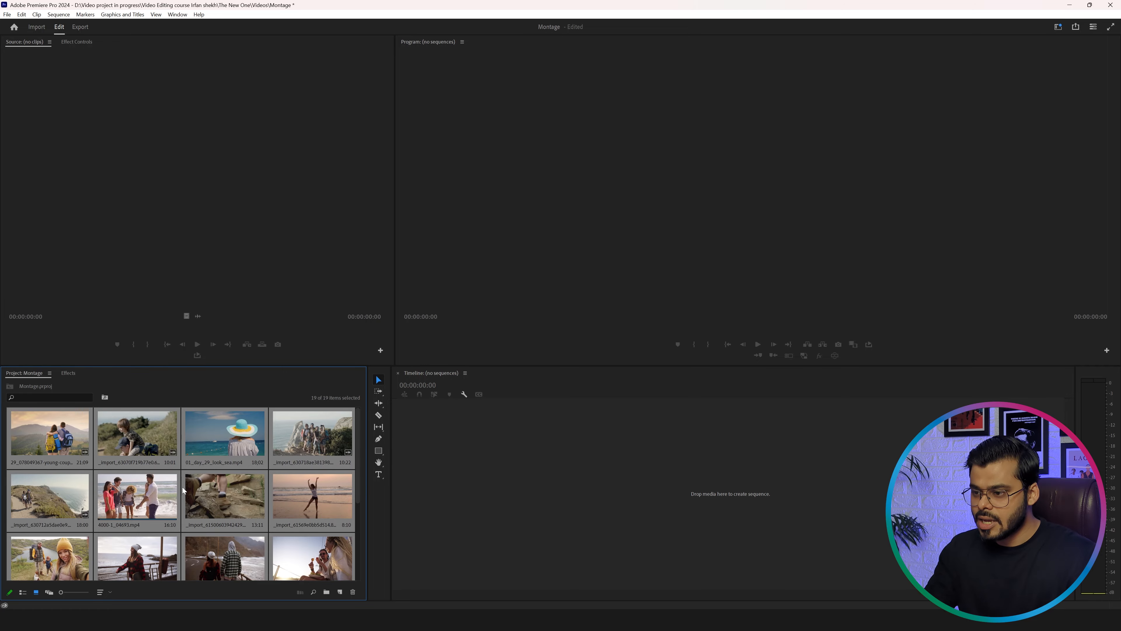
Open the 29_078049367-young-couple-travelers-looking.mp4 clip in the Source monitor and preview part of it
left_click(67, 495)
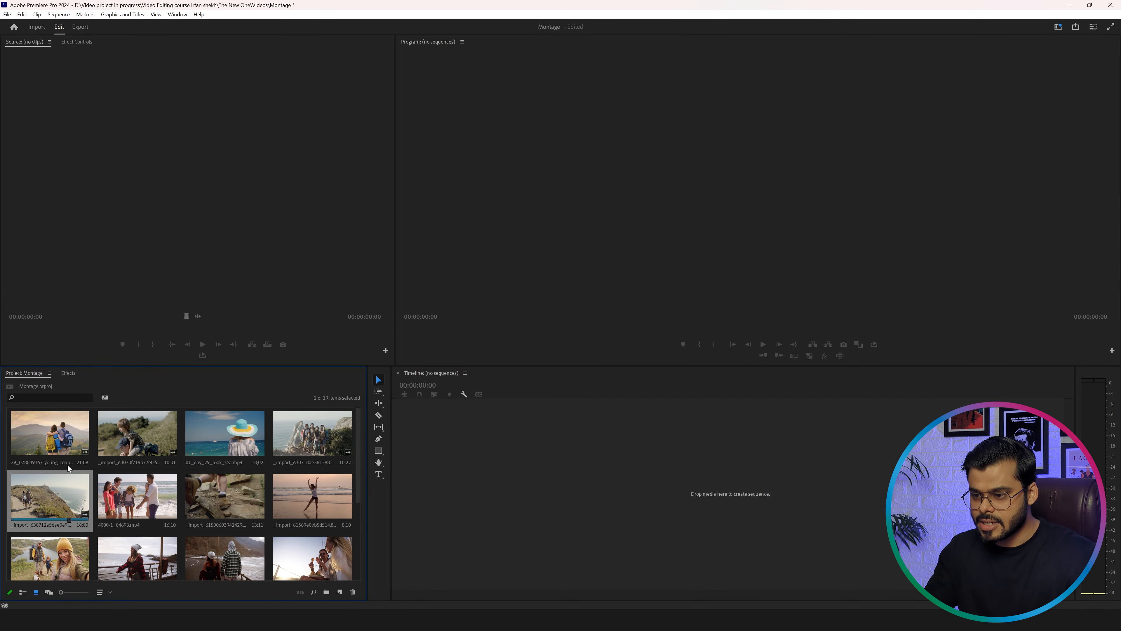
left_click(73, 440)
left_click(113, 435)
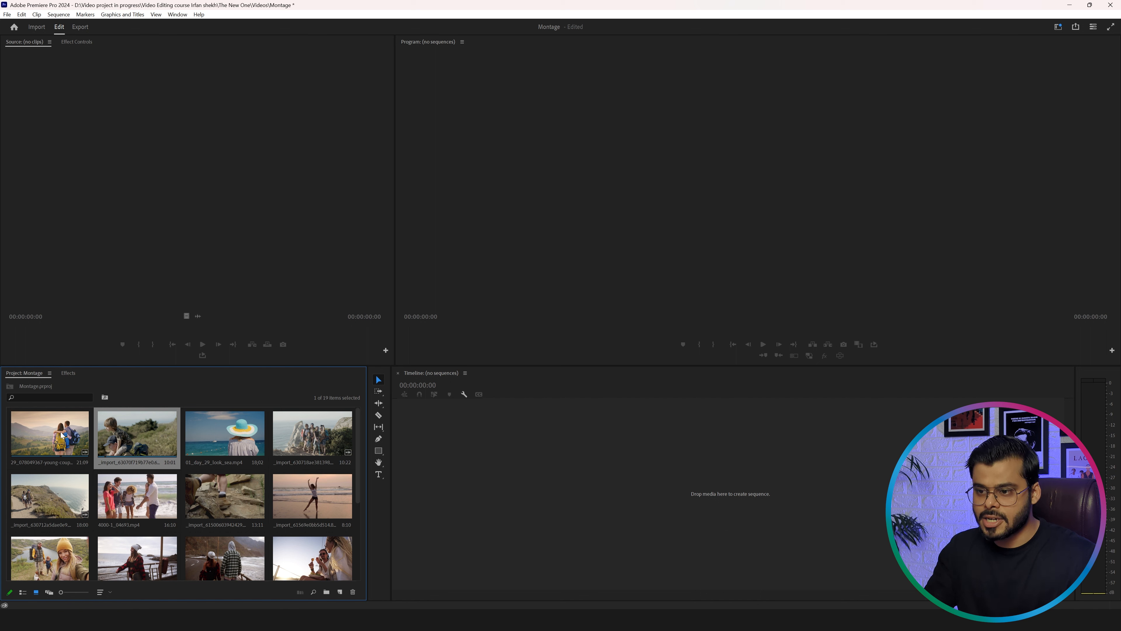
left_click(62, 435)
double_click(62, 435)
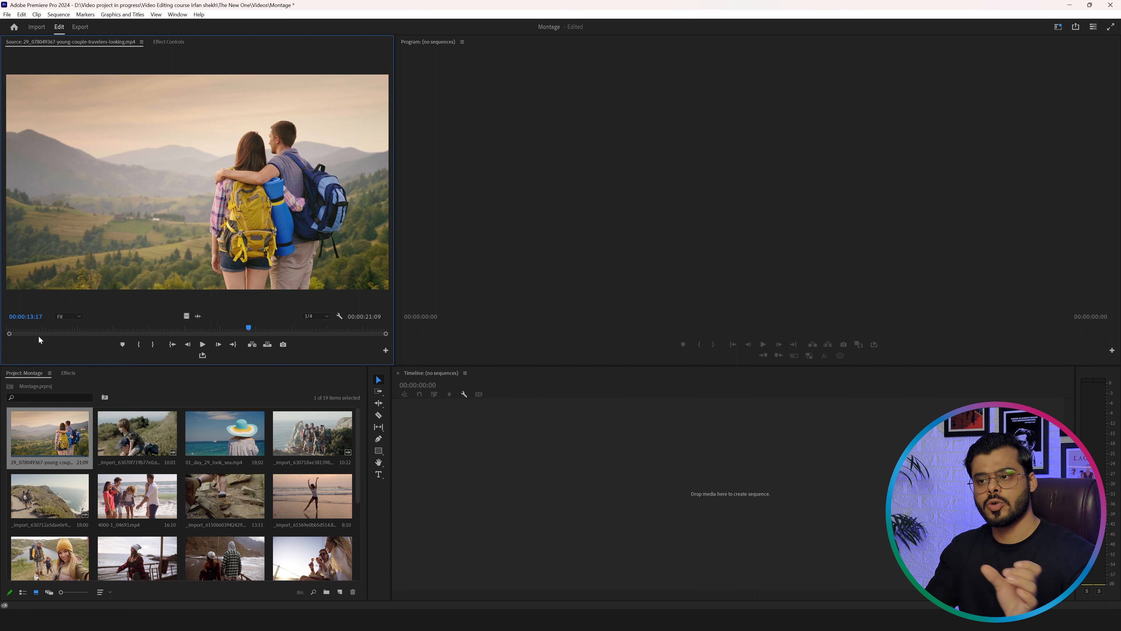
left_click_drag(15, 327, 122, 327)
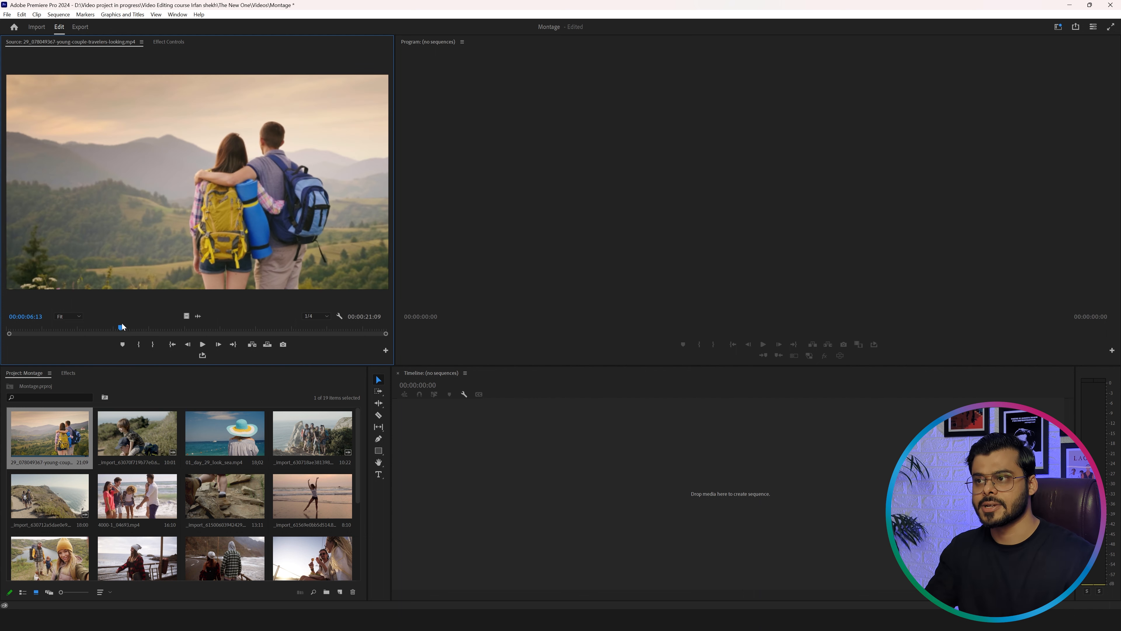
key("space")
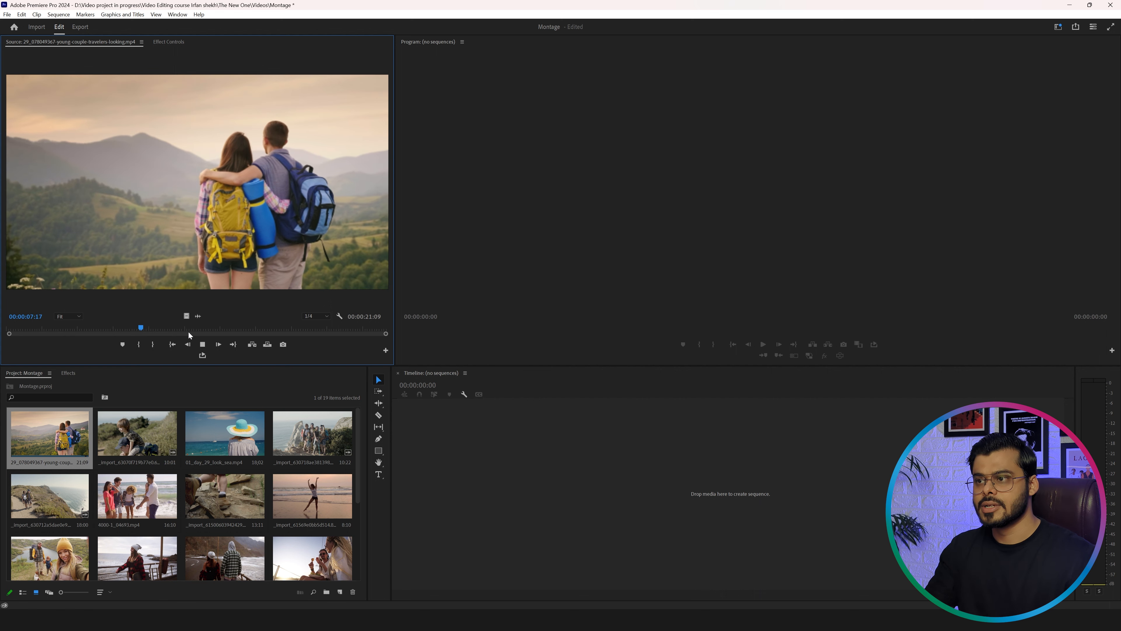
key("space")
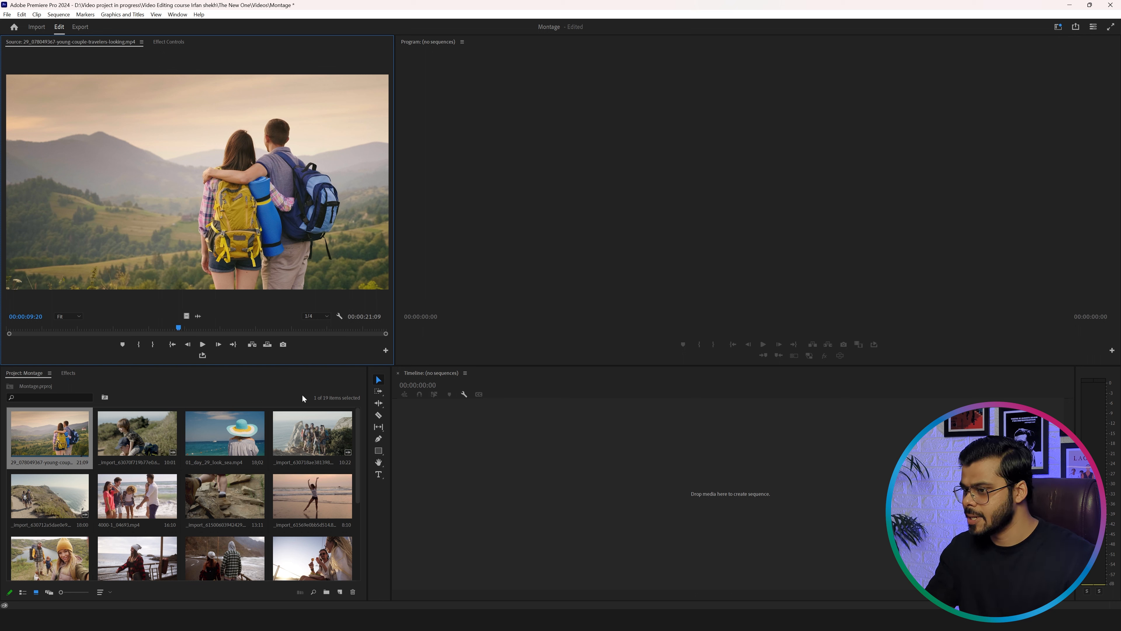
Create a sequence by placing the young couple travelers clip in the empty timeline, and scrub through its beginning
left_click(47, 439)
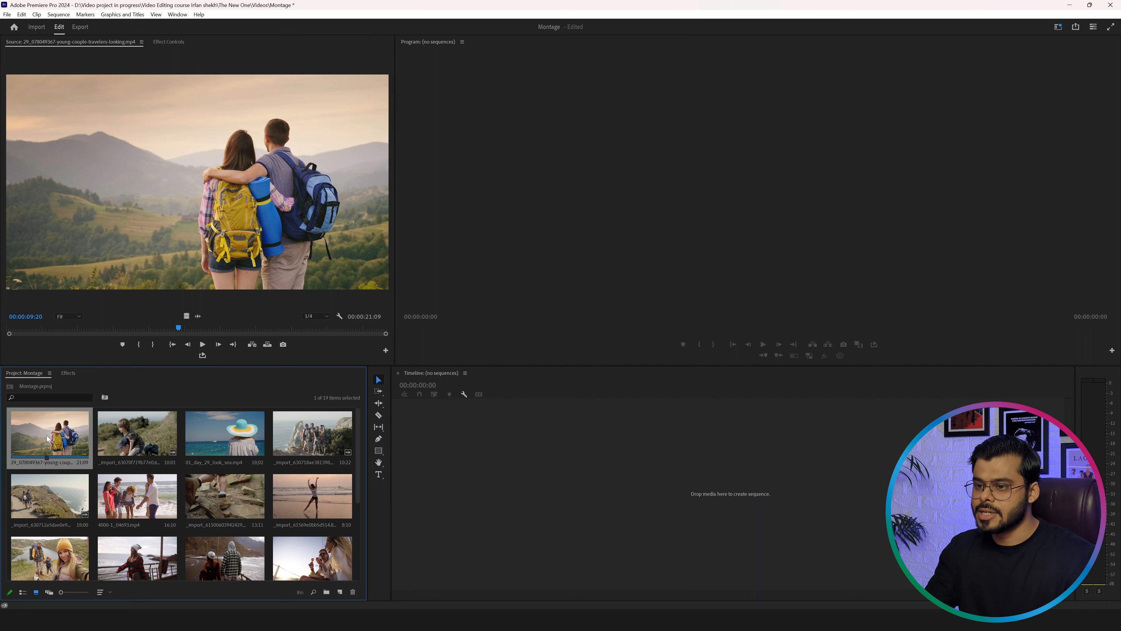
left_click_drag(47, 438, 526, 465)
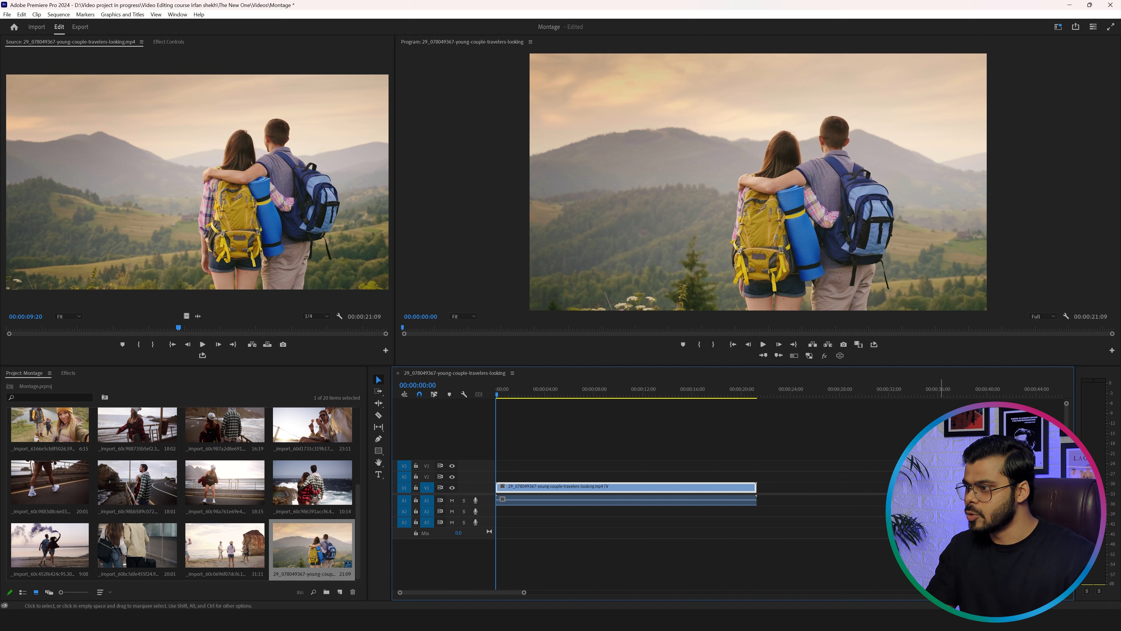
left_click_drag(503, 392, 594, 397)
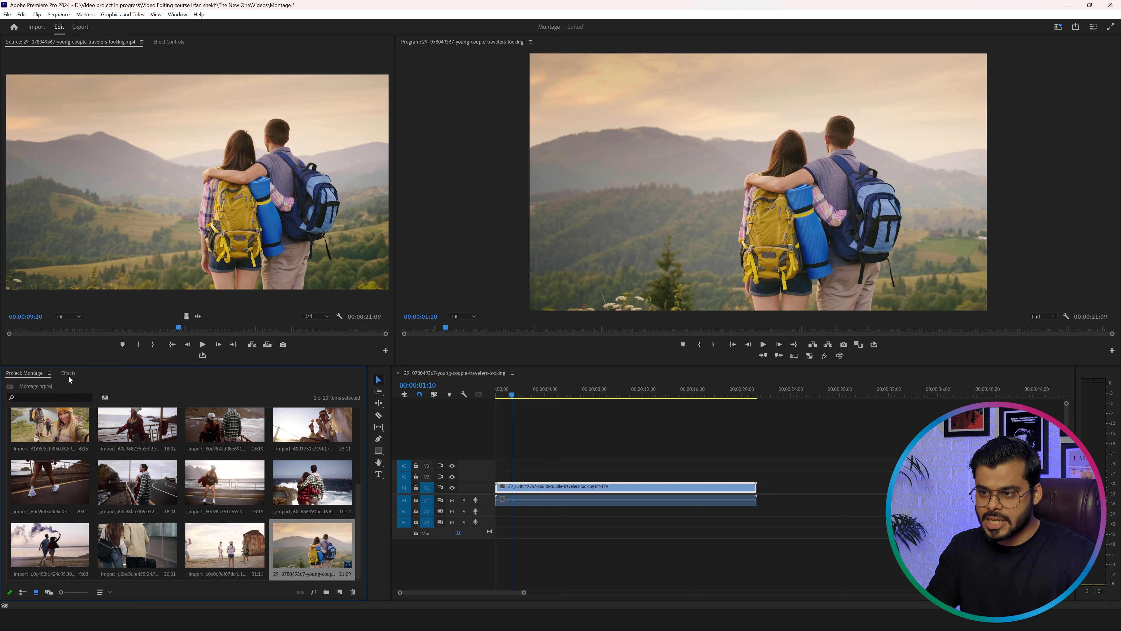
Examine the available effect categories, including the Filter and EQ group under Audio Effects, and return to the project media
left_click(67, 374)
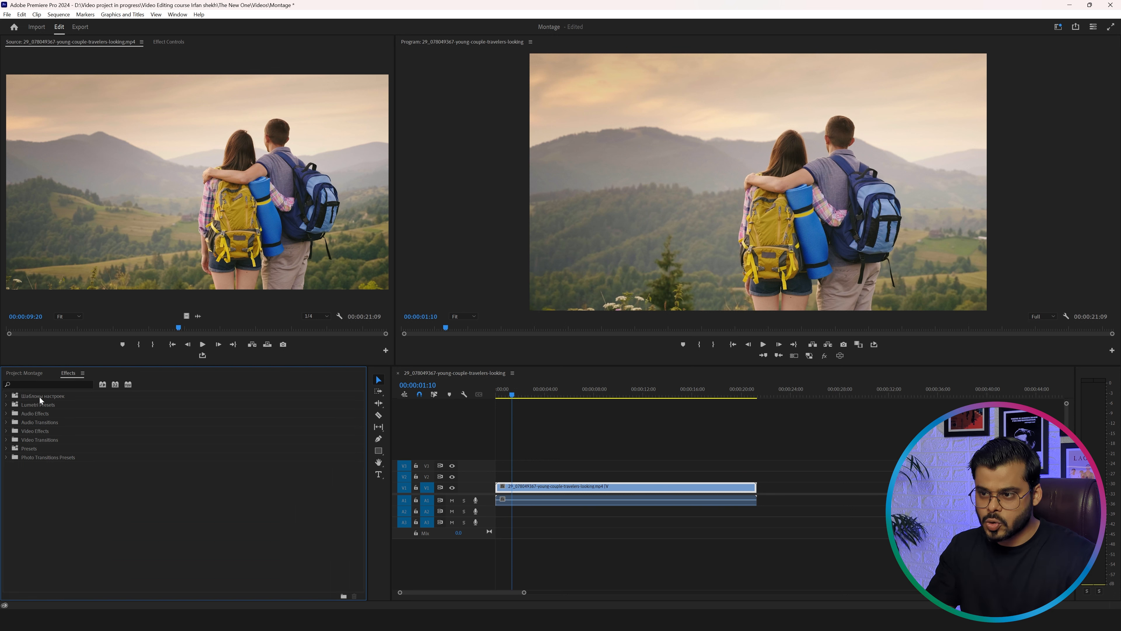
left_click(6, 413)
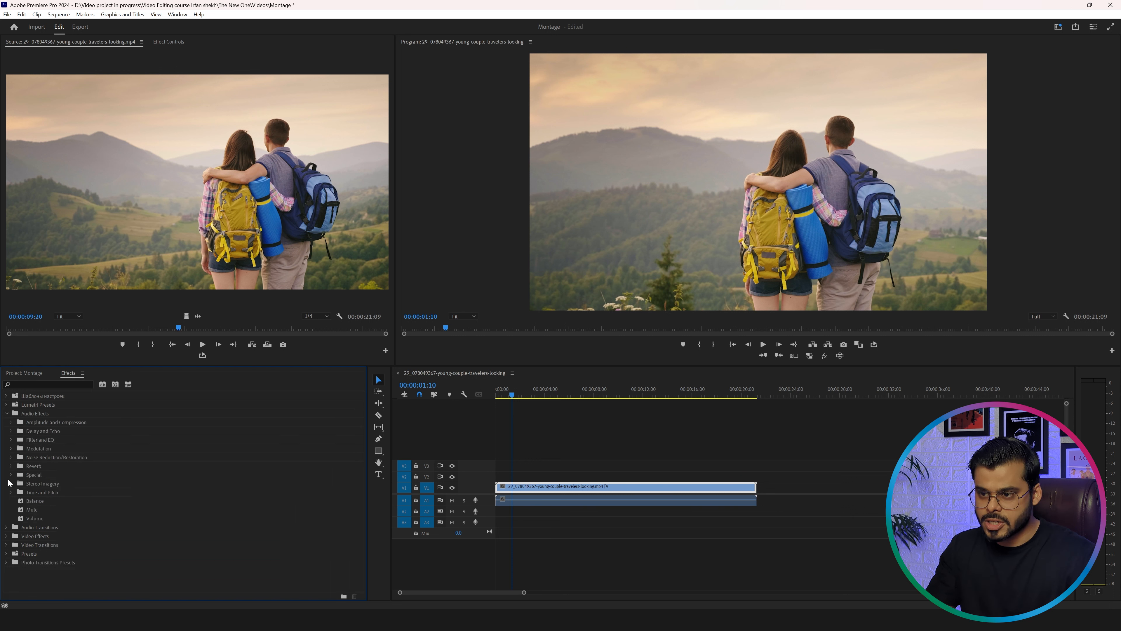
left_click(11, 440)
left_click(10, 571)
scroll(38, 525, "down", 2)
left_click(12, 520)
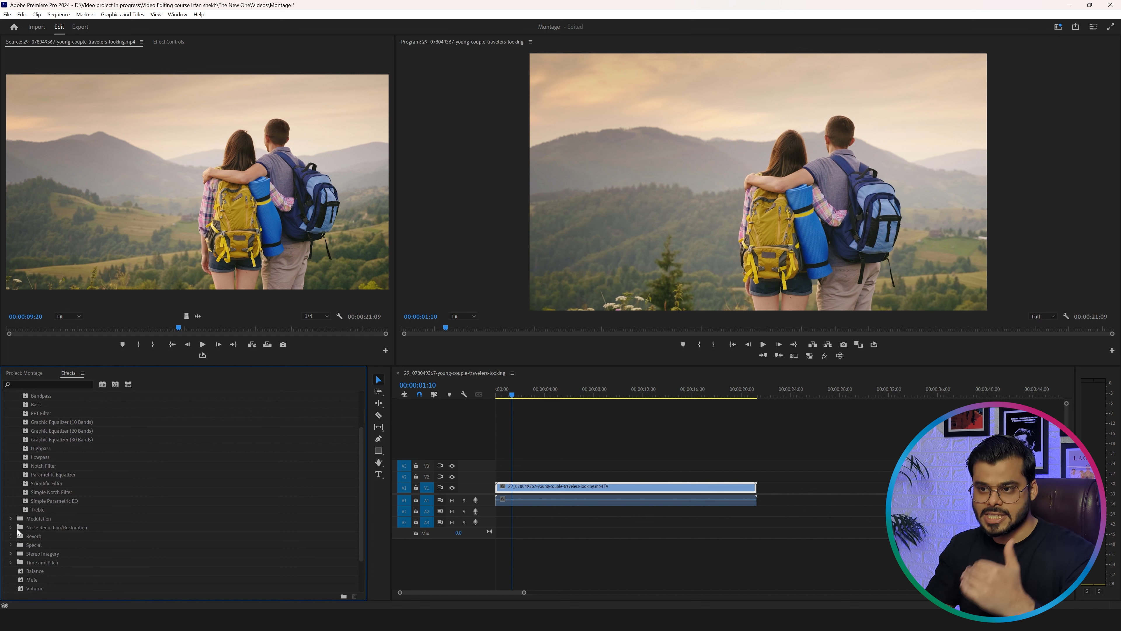
scroll(22, 512, "up", 2)
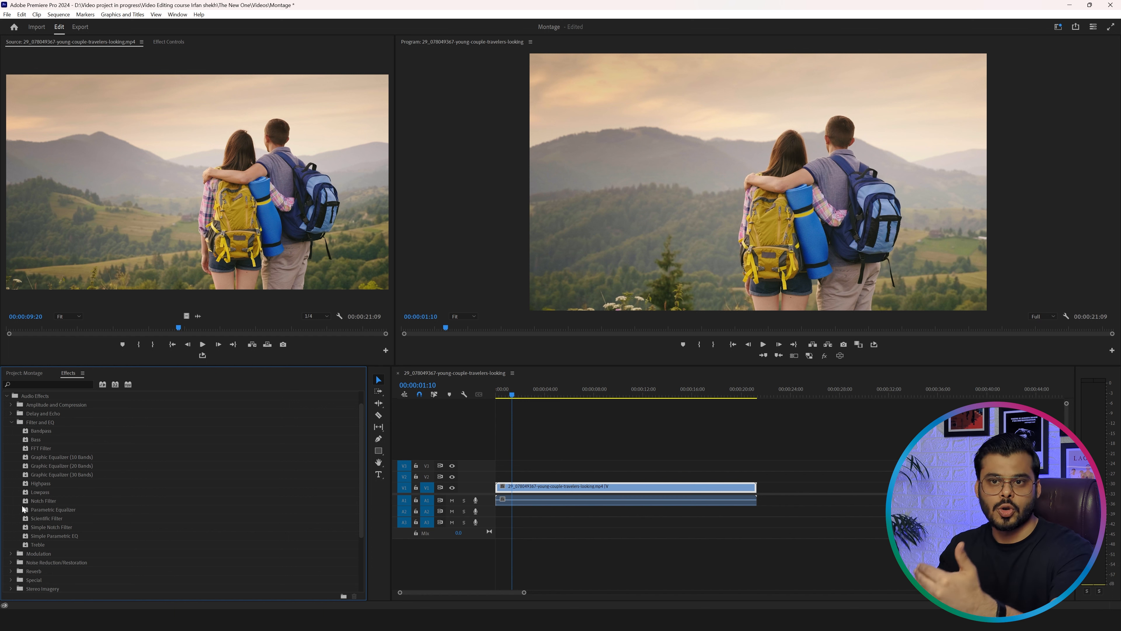
left_click(9, 422)
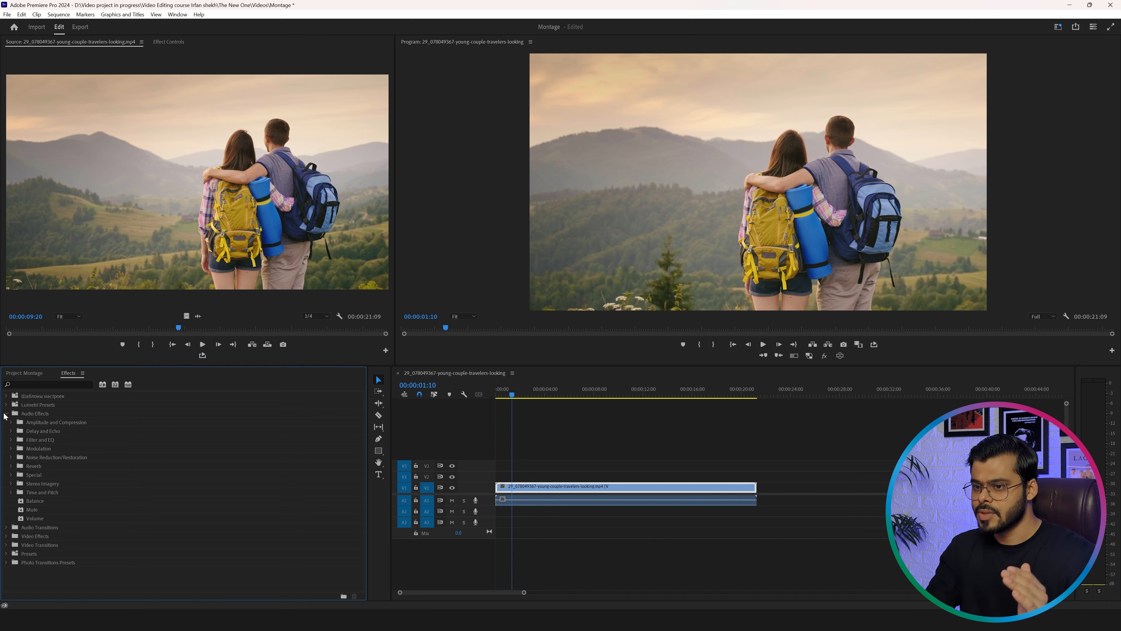
left_click(6, 413)
left_click(38, 372)
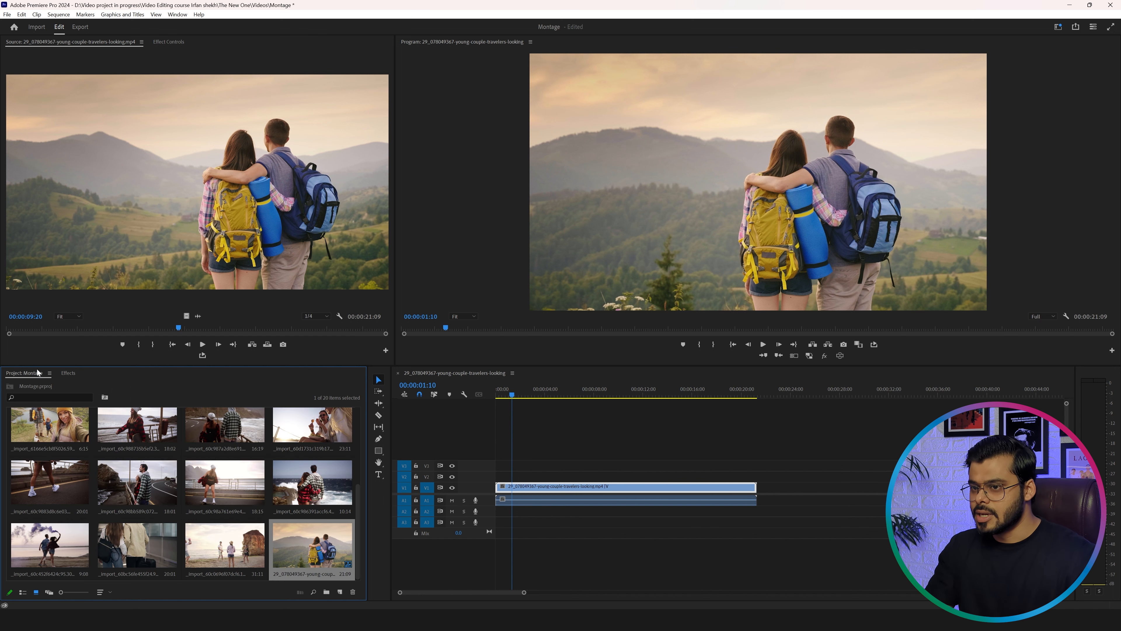
Display the effect controls of the young couple travelers clip in the timeline
left_click(183, 144)
left_click(809, 186)
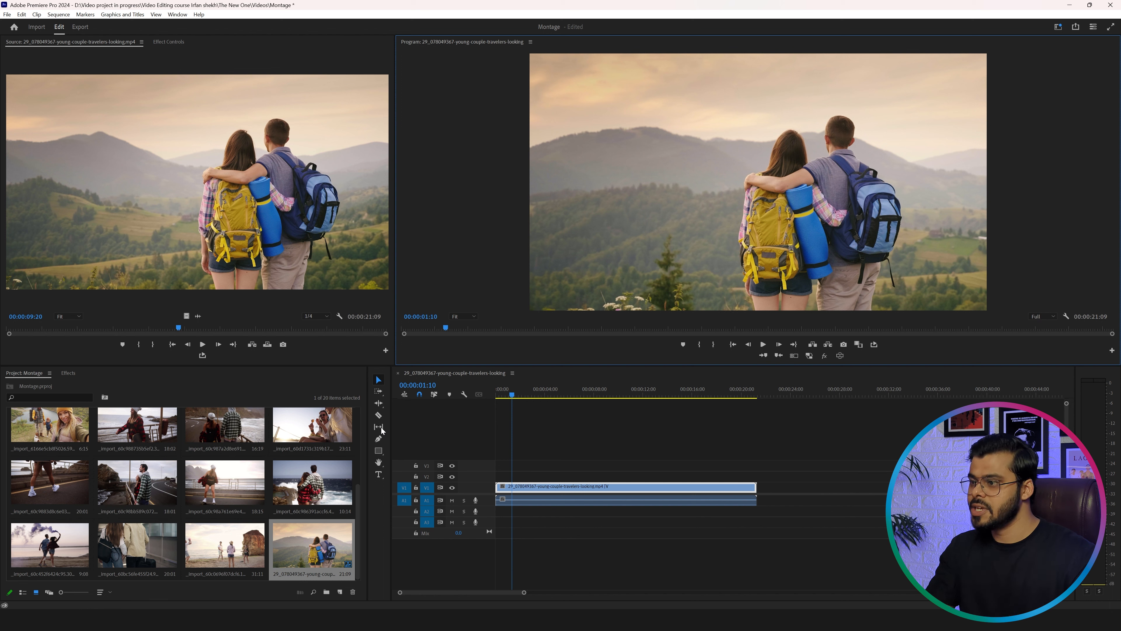
left_click(68, 375)
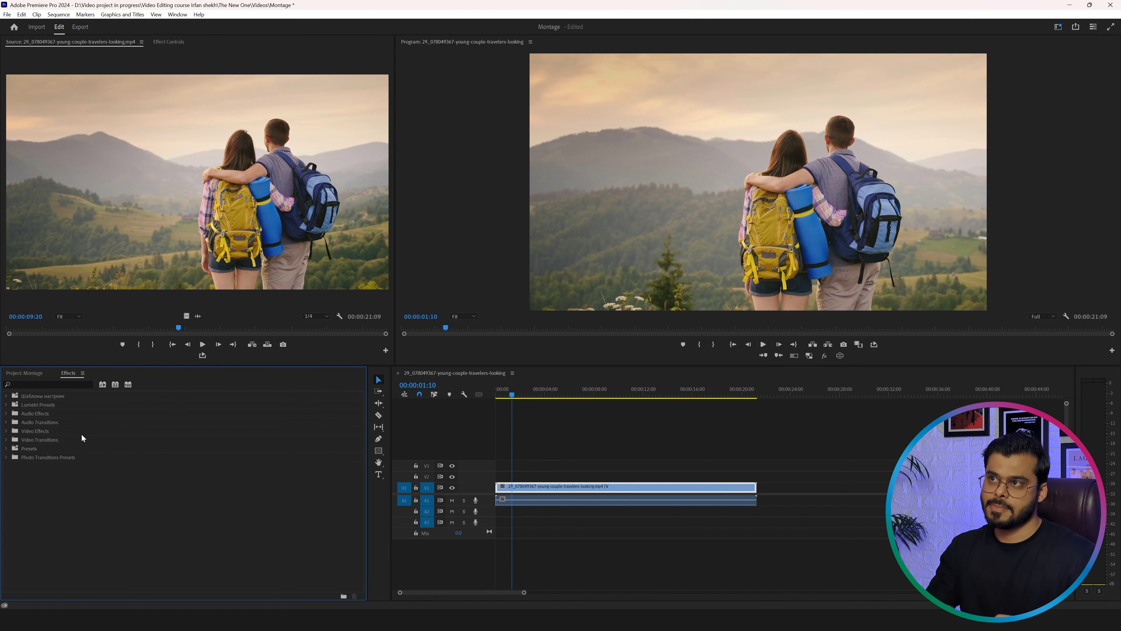
left_click(166, 40)
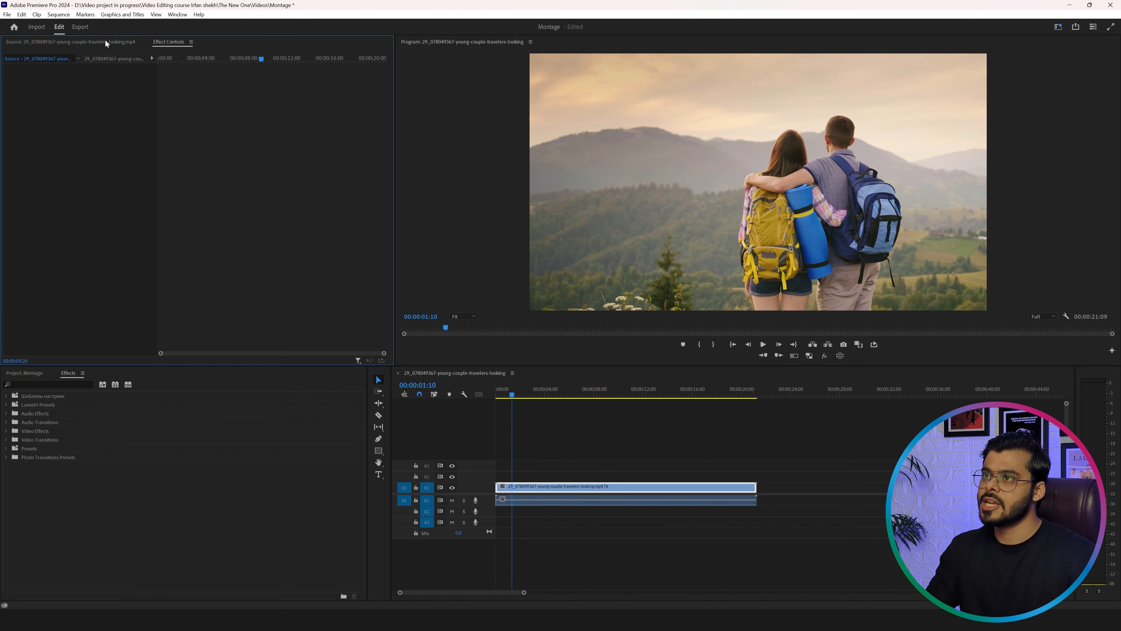
left_click(533, 486)
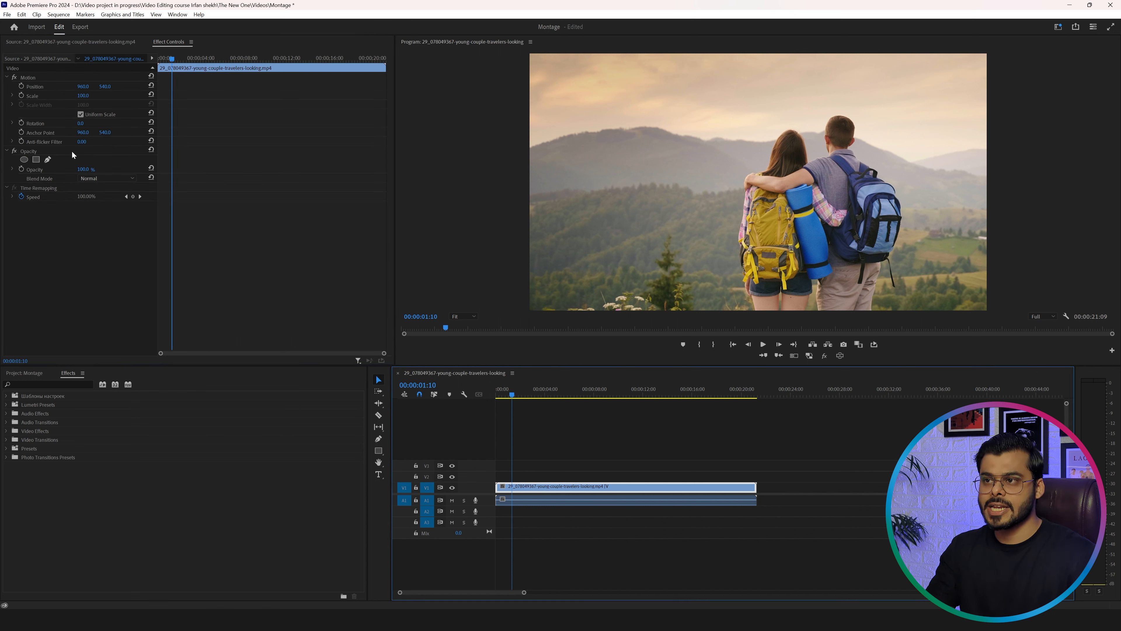
Trim the end of the young couple travelers clip so it lasts about 6 seconds
left_click_drag(618, 390, 657, 397)
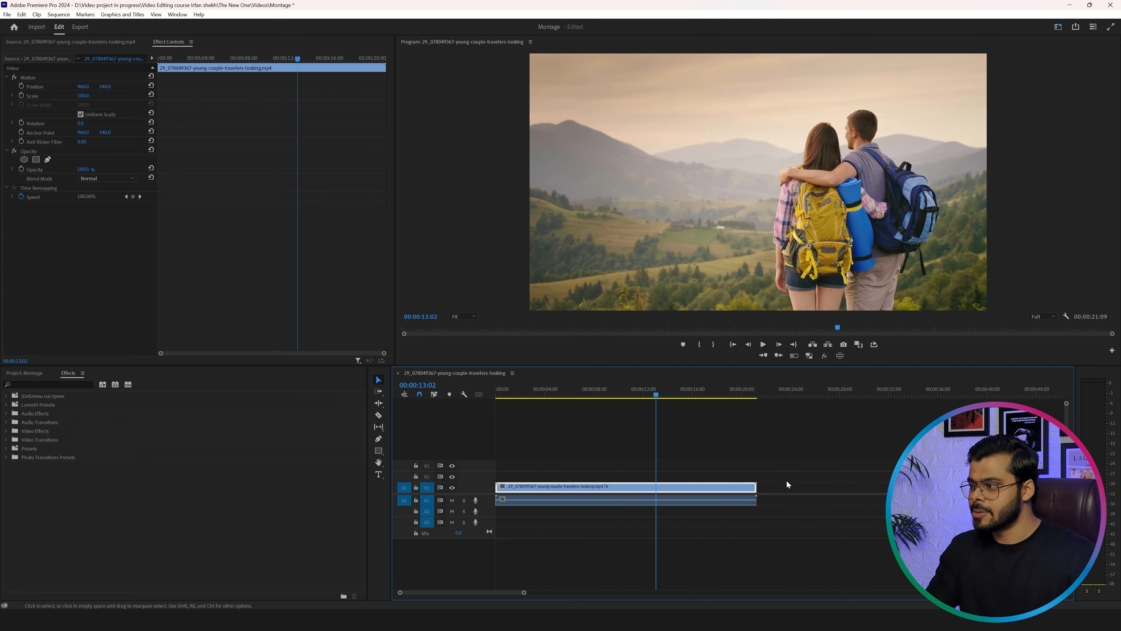
left_click_drag(755, 487, 572, 490)
left_click(543, 398)
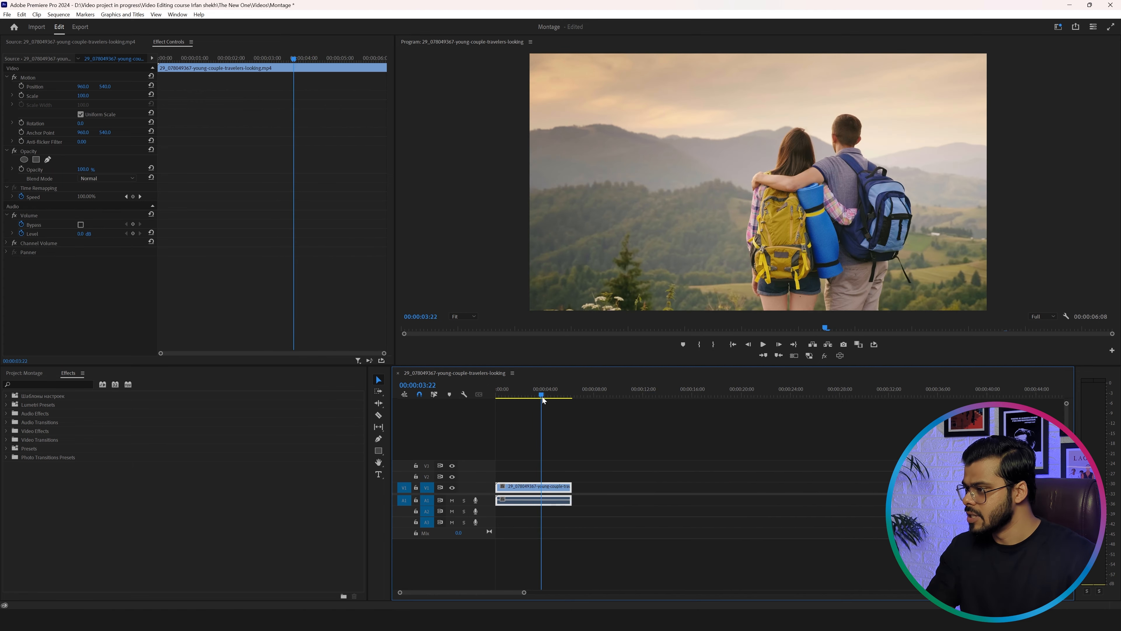
Add the clip of the woman in the white beanie to the timeline directly after the couple clip
left_click(30, 373)
double_click(132, 425)
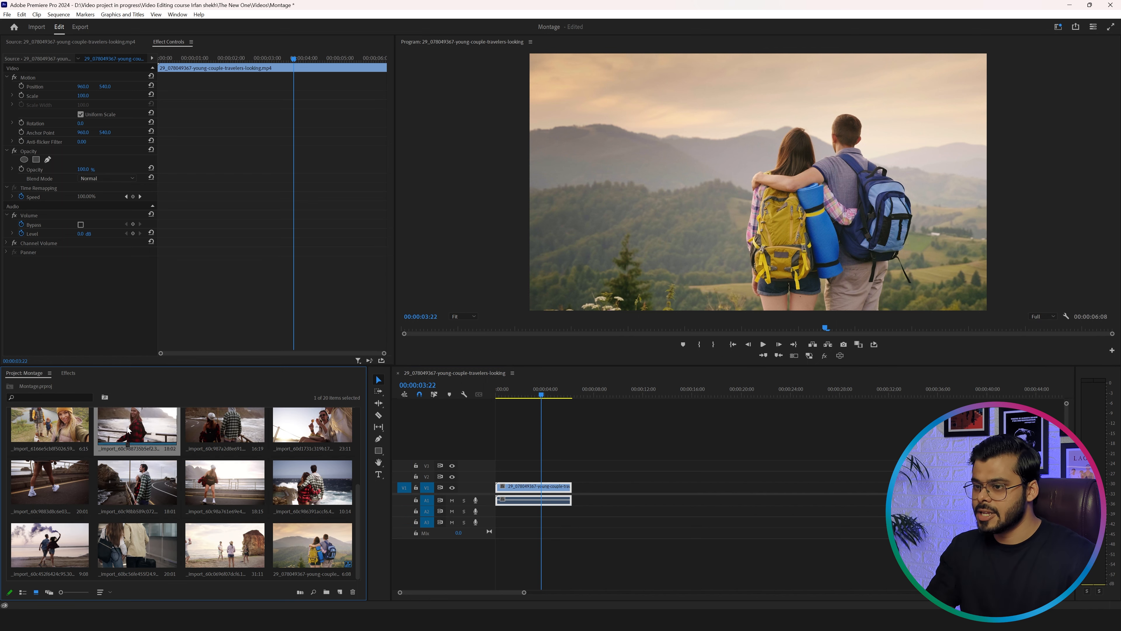
left_click_drag(196, 427, 640, 484)
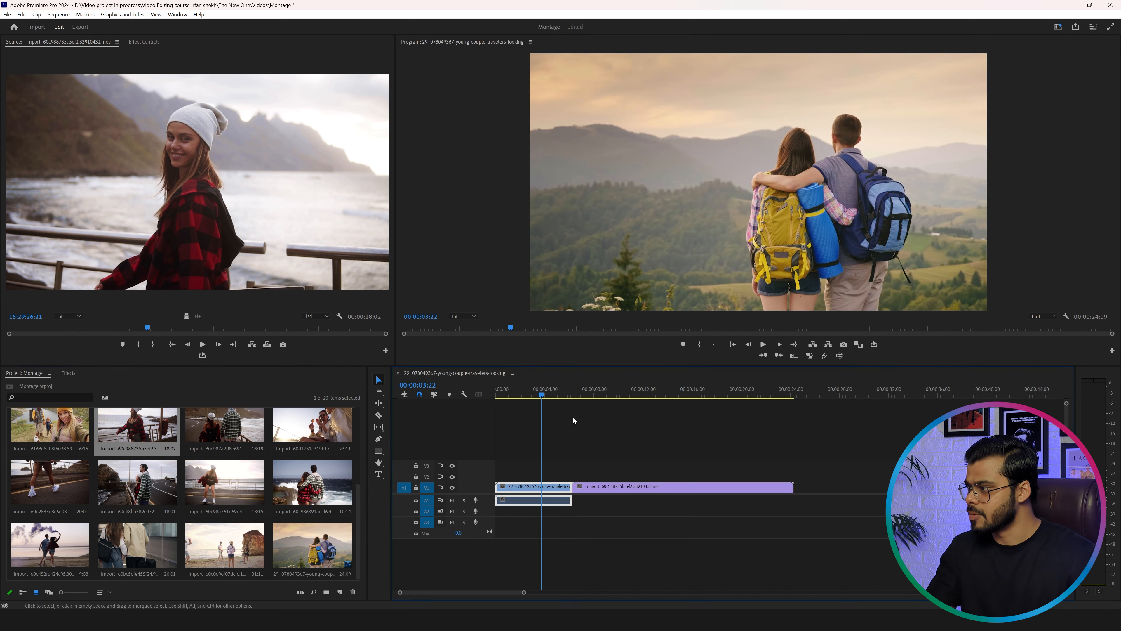
Play the sequence across the cut between the couple clip and the woman's clip
left_click_drag(543, 393, 561, 400)
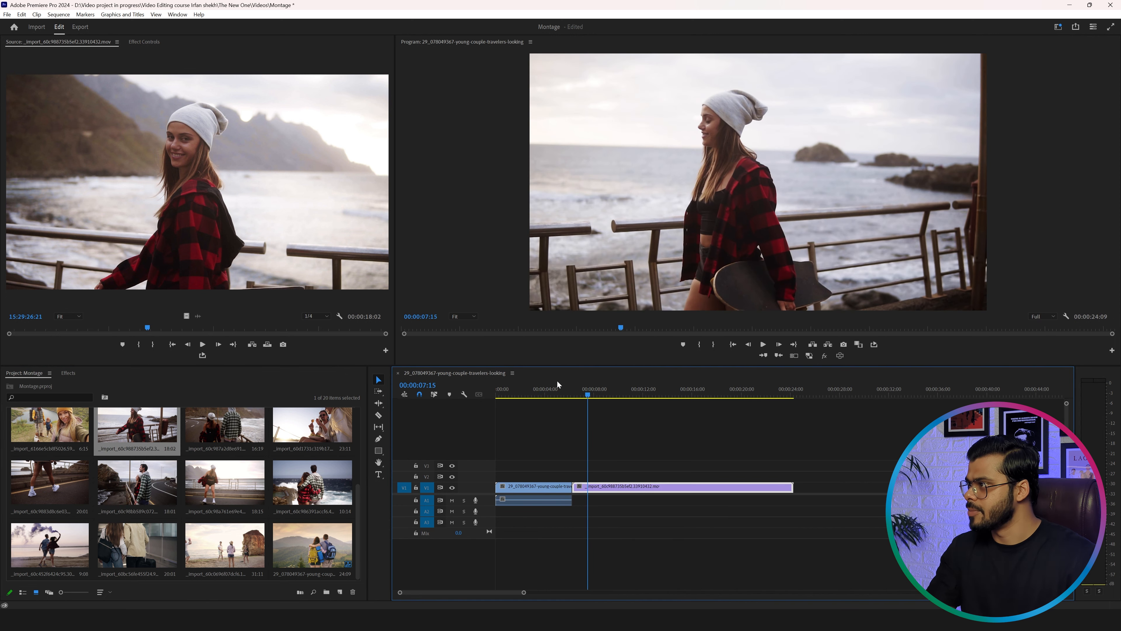
left_click(566, 391)
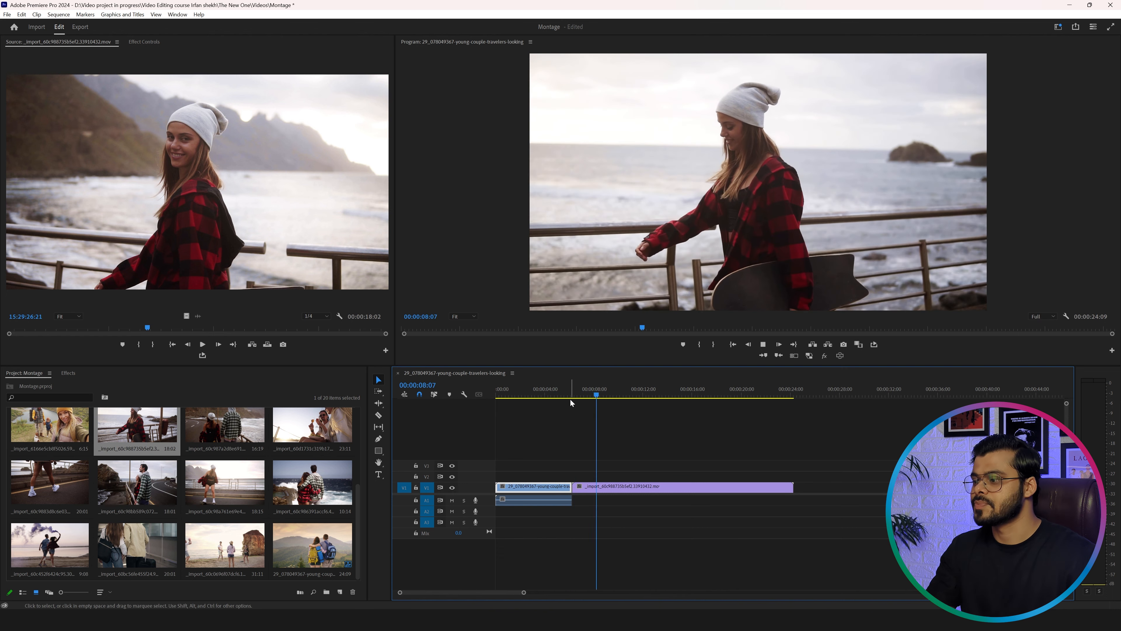
left_click(547, 395)
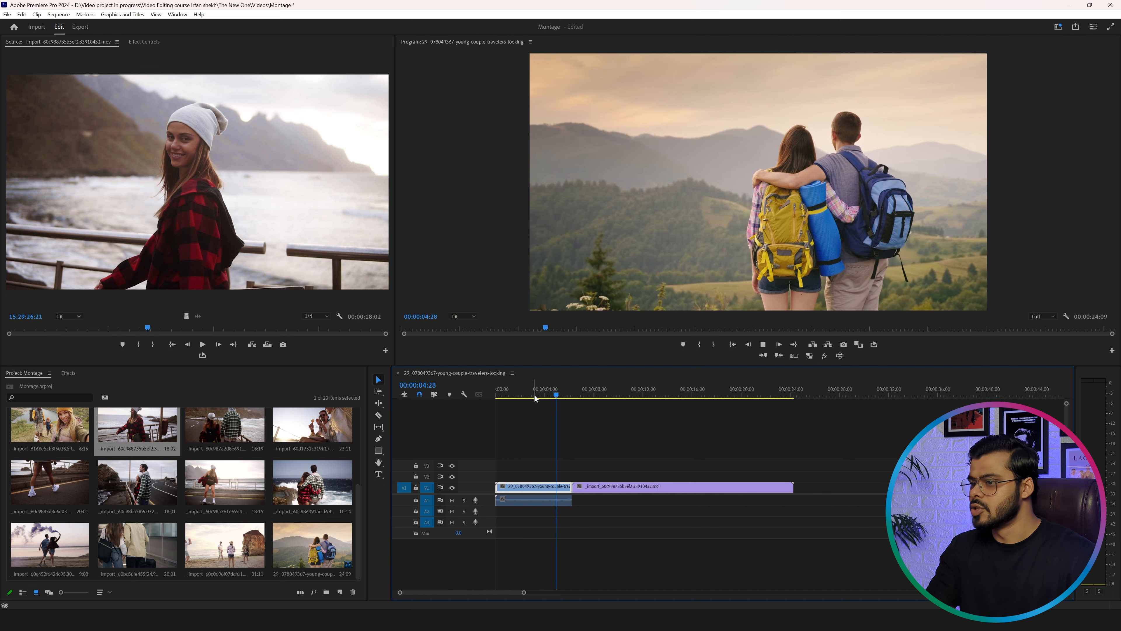
Open the woman's clip from the timeline in the Source monitor and scrub forward to 15:28:39:09
double_click(600, 485)
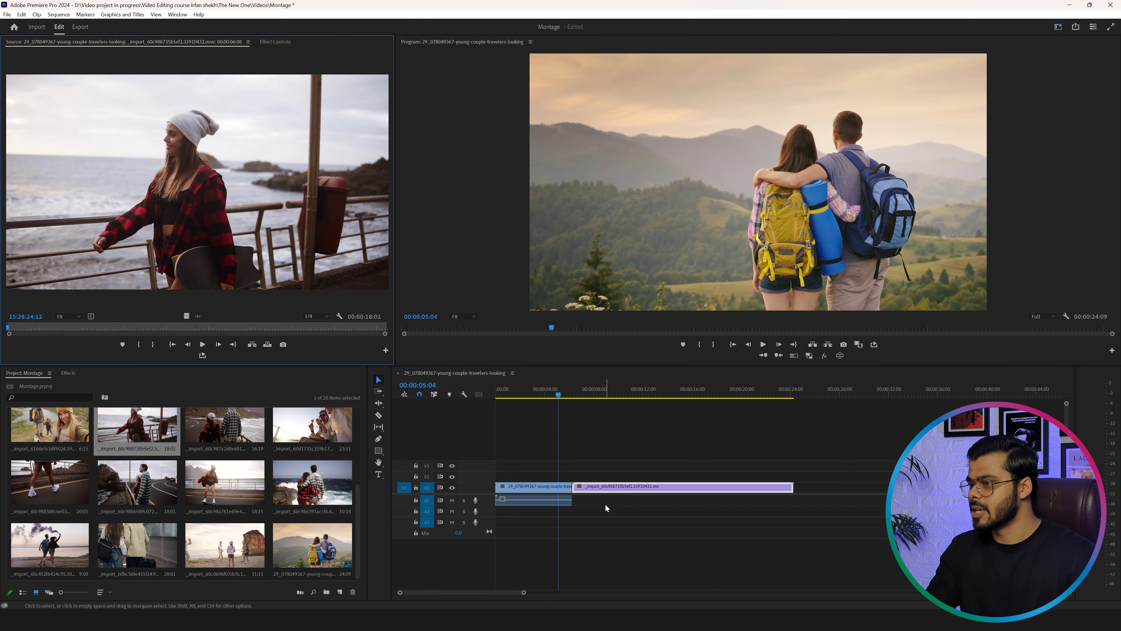
left_click(610, 391)
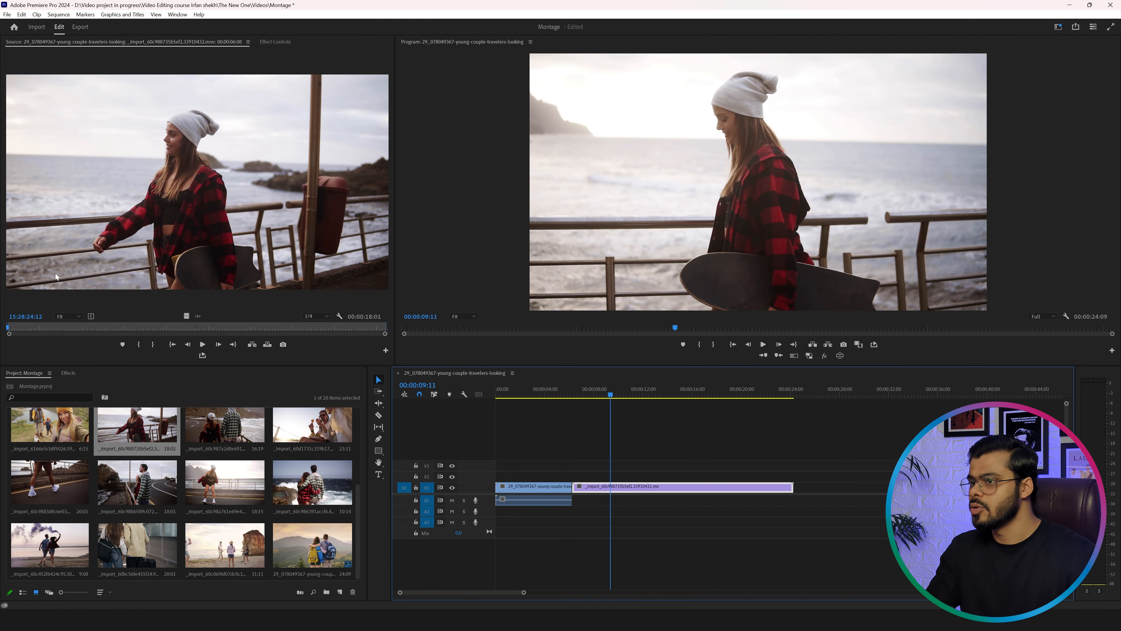
left_click_drag(11, 332, 320, 355)
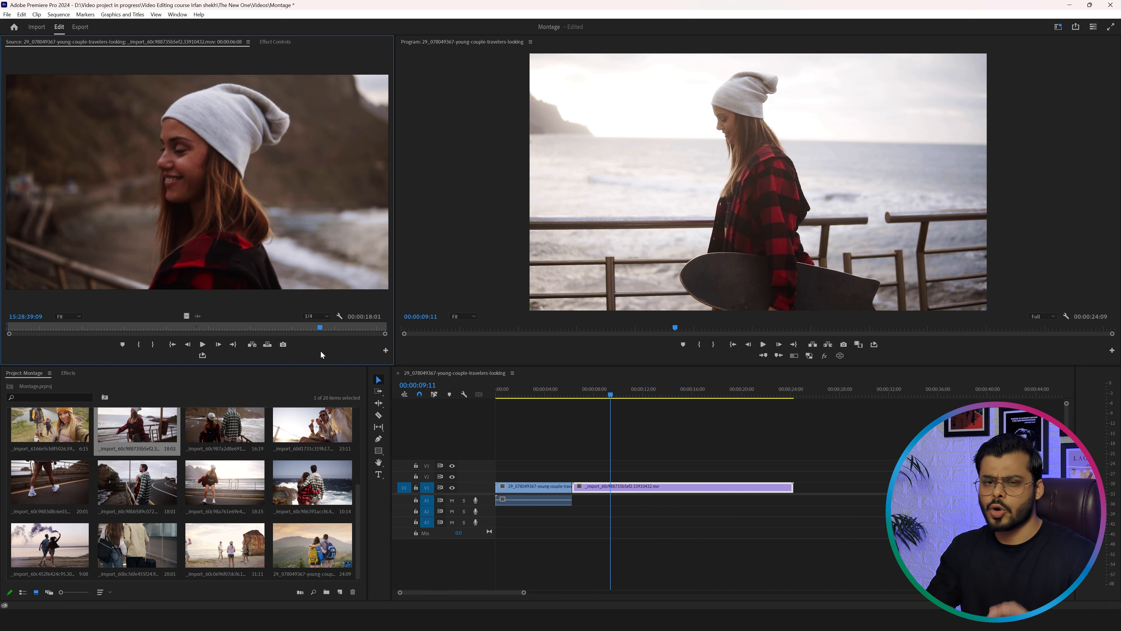